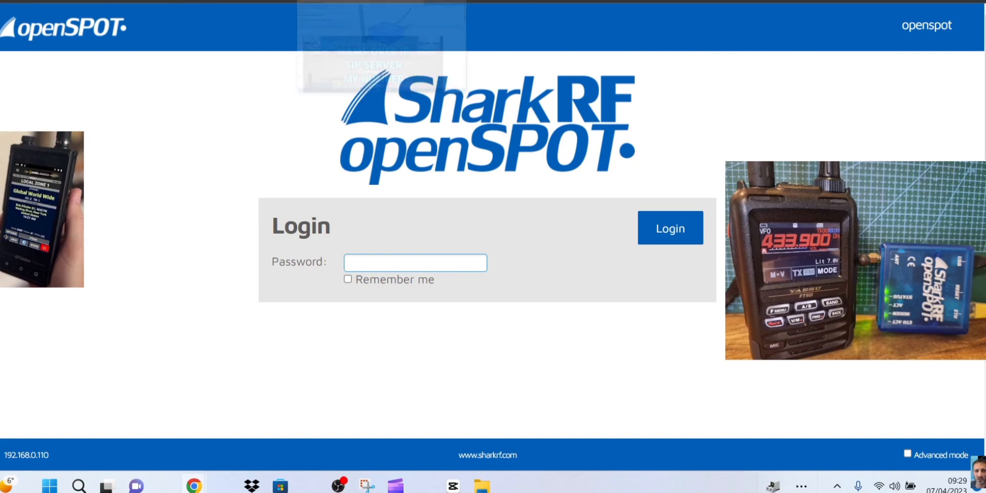
- Log in to the hotspot and refresh the Status overview showing YSFReflector active
key("Caps_Lock")
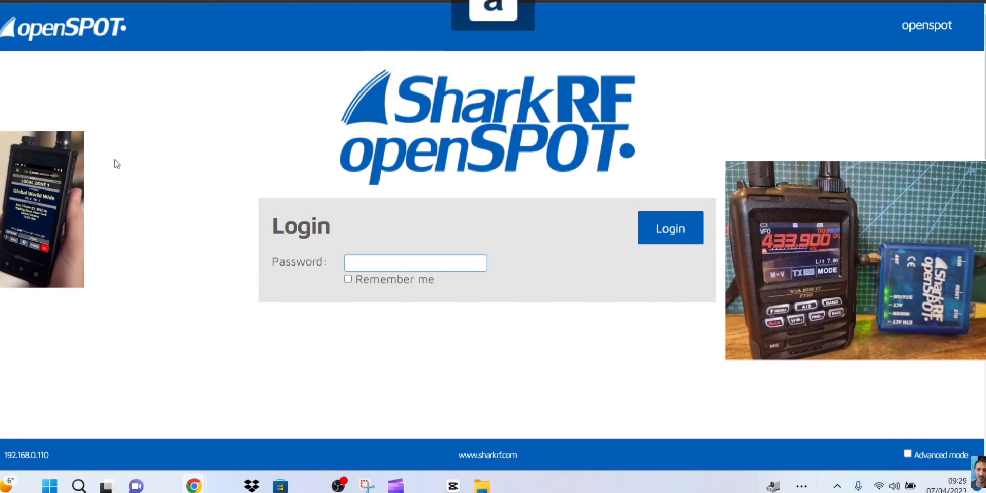
type("••")
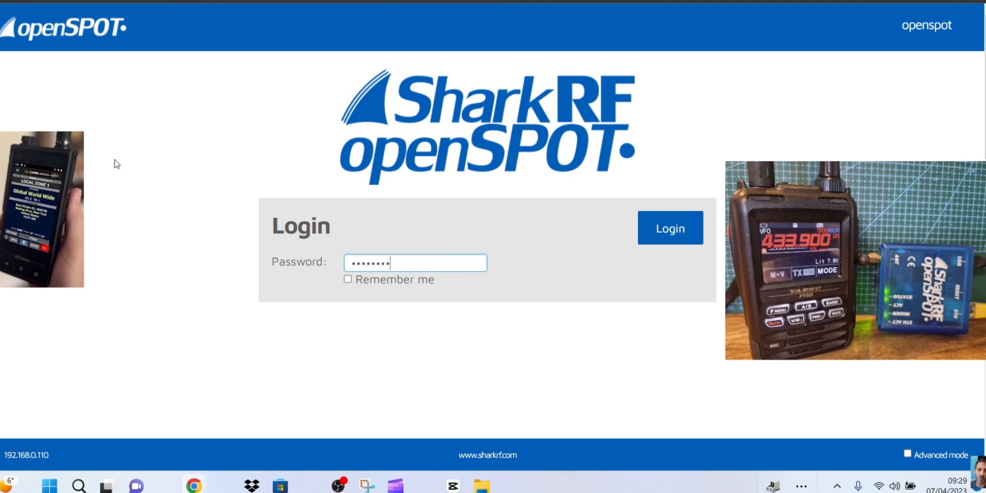
left_click(670, 228)
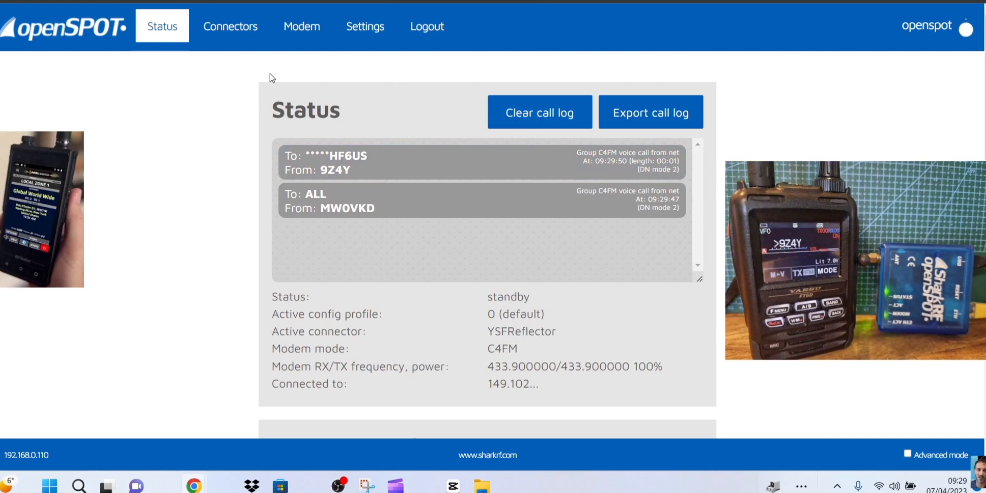
key("F5")
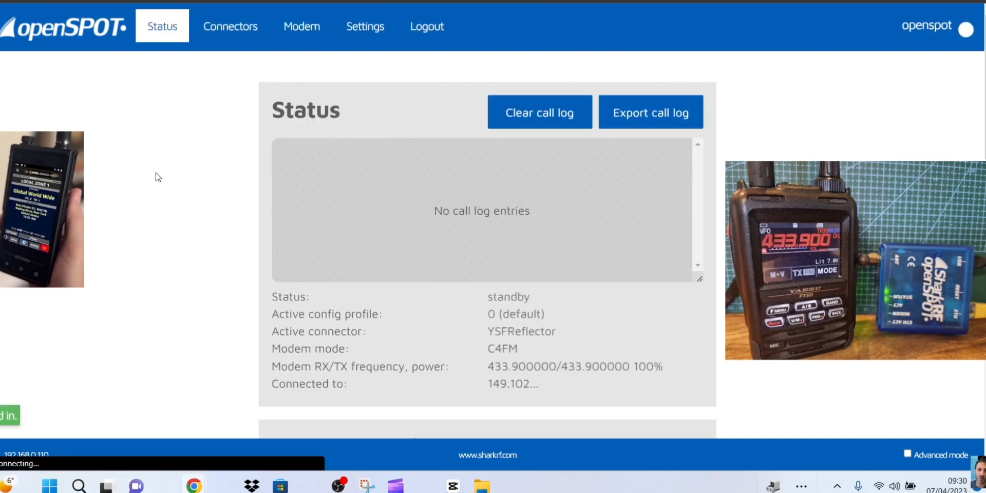
- In Connectors, keep YSFReflector as the connector to edit
left_click(230, 26)
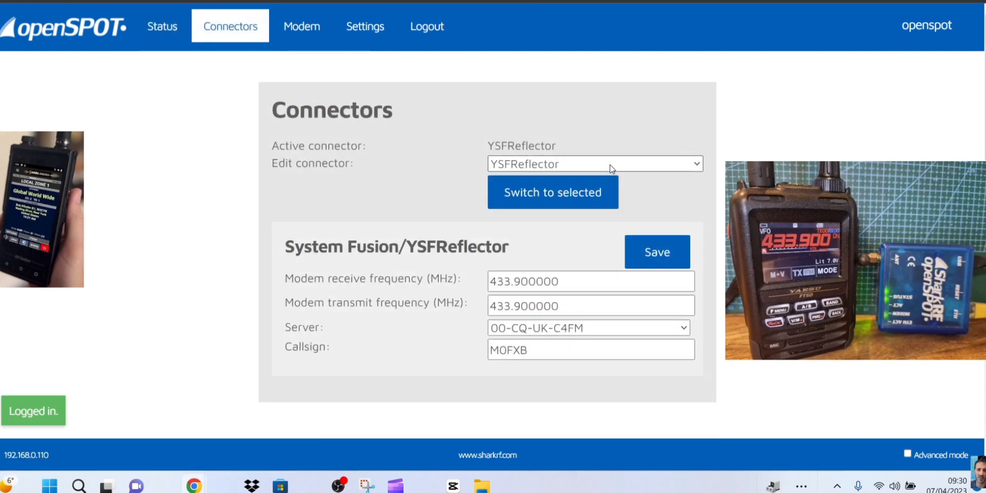
left_click(698, 167)
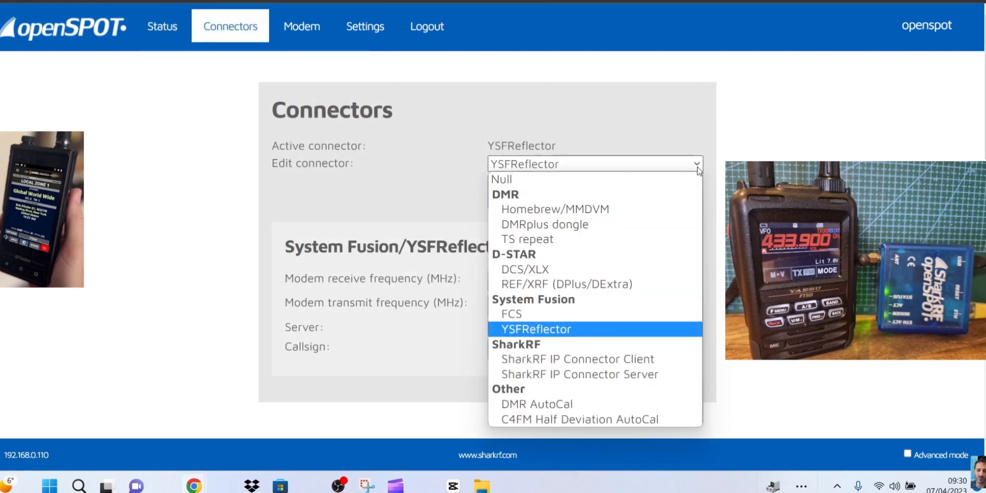
left_click(698, 166)
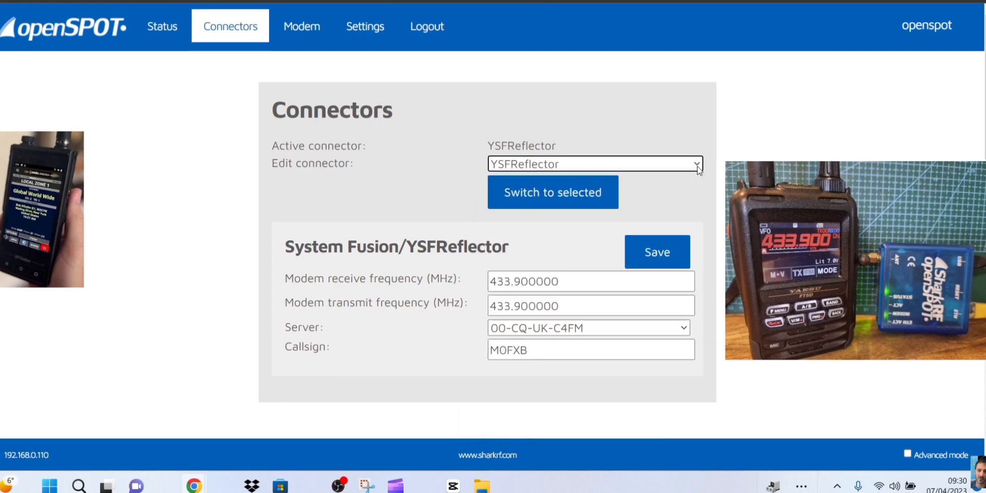
left_click(615, 332)
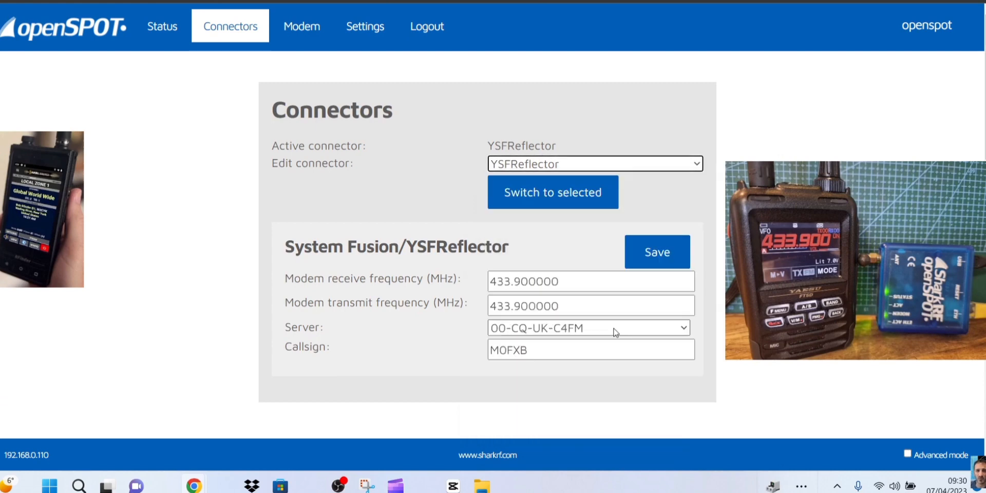
- Keep server 00-CQ-UK-C4FM, save the connector and return to Status
left_click(687, 331)
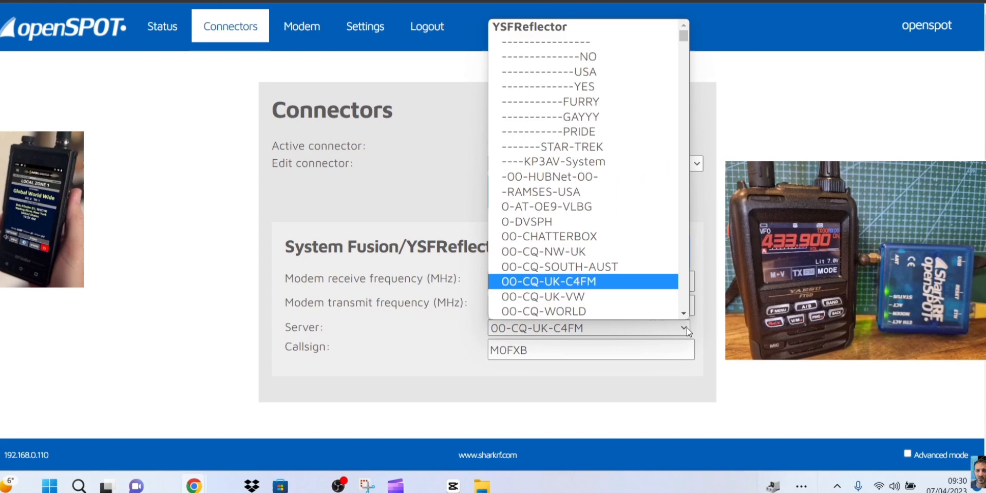
left_click(687, 327)
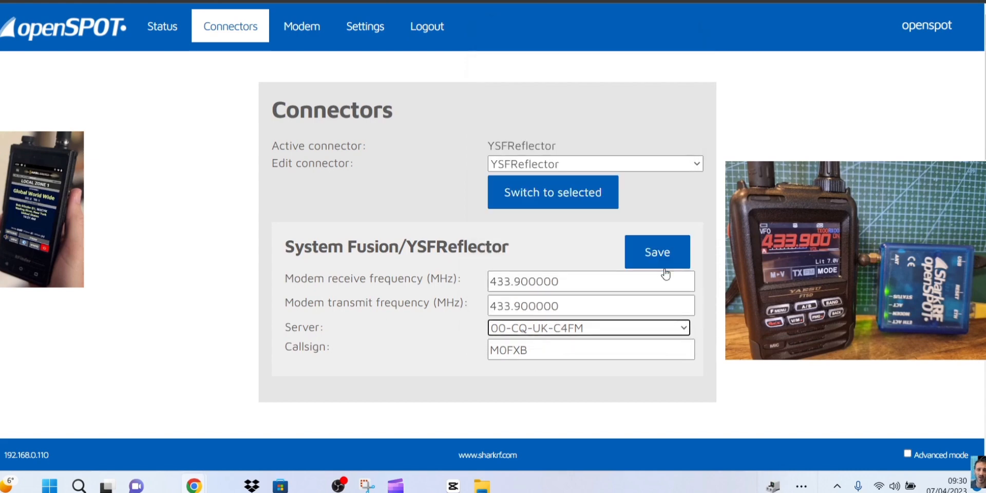
left_click(661, 255)
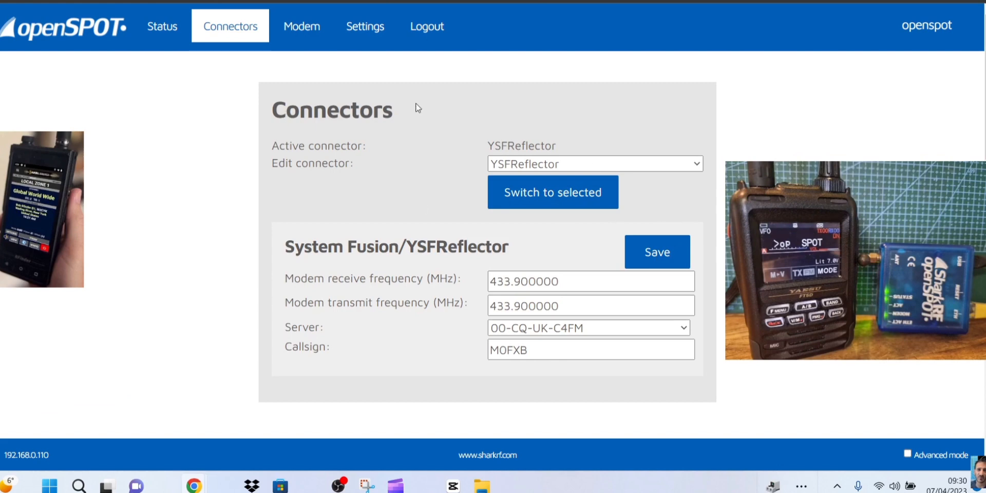
left_click(162, 26)
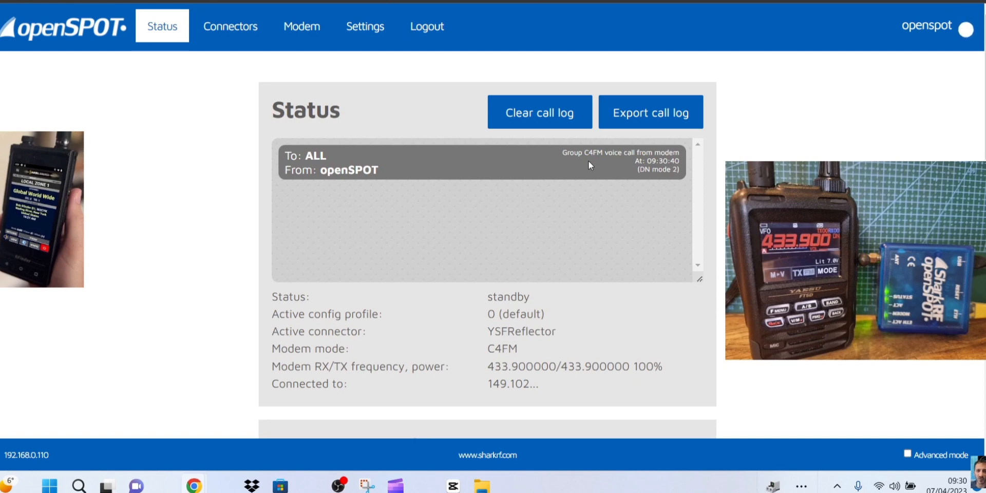
scroll(651, 200, "down", 5)
scroll(654, 213, "up", 5)
scroll(621, 225, "down", 5)
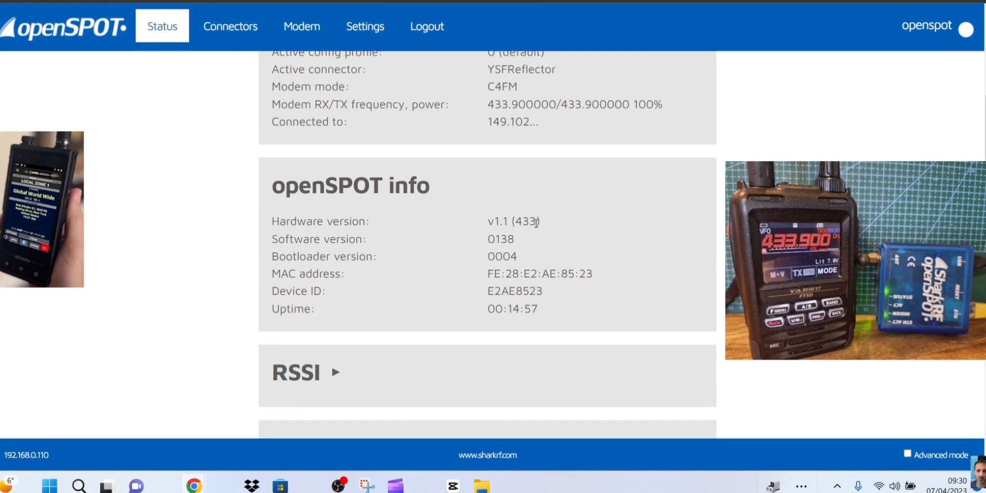
scroll(647, 240, "down", 5)
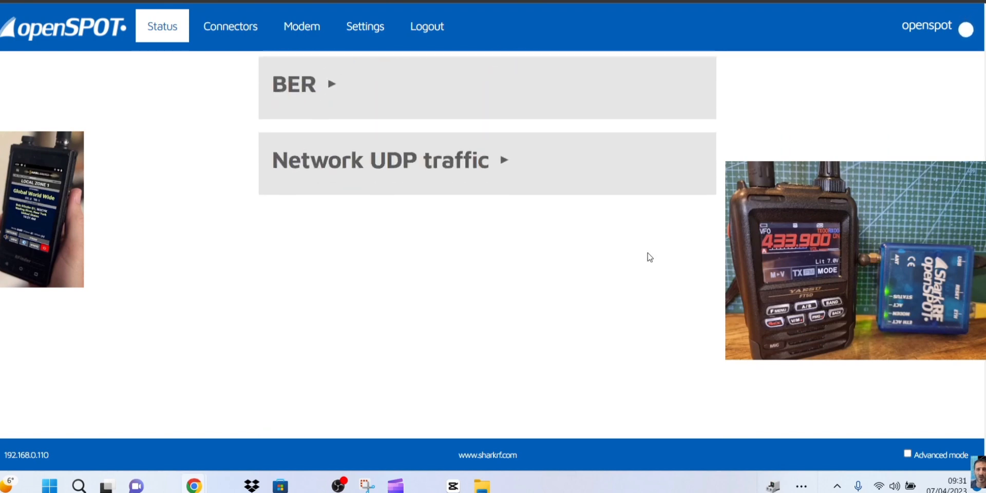
scroll(647, 247, "up", 10)
scroll(646, 257, "up", 1)
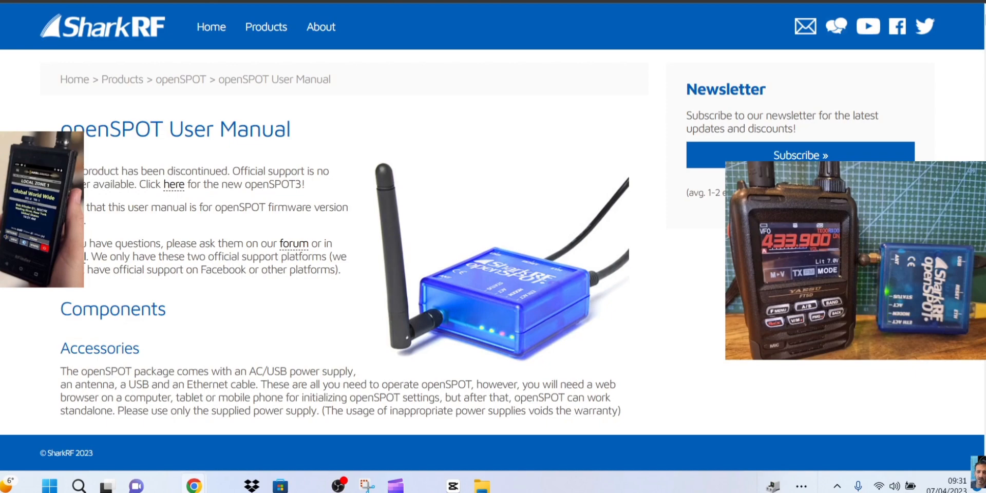
scroll(347, 269, "down", 3)
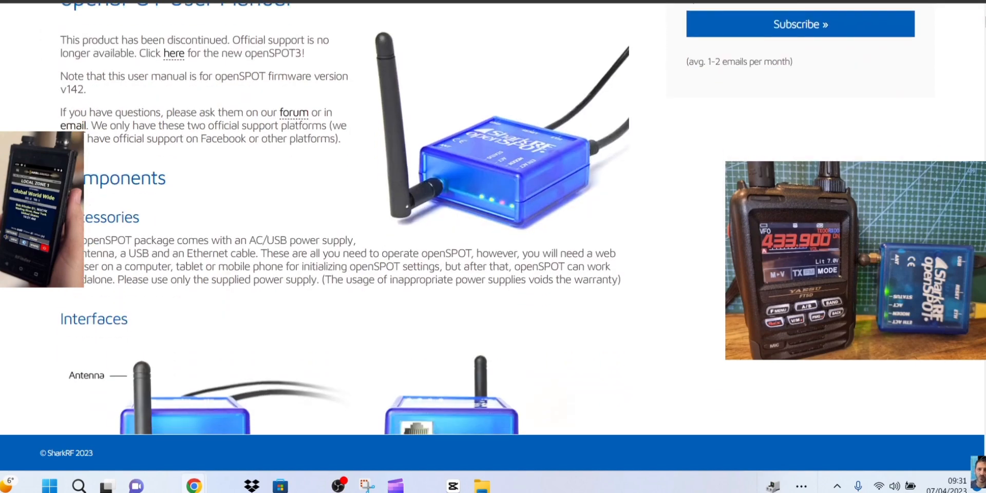
scroll(347, 269, "down", 3)
scroll(347, 270, "down", 2)
scroll(346, 270, "down", 5)
scroll(346, 270, "down", 5)
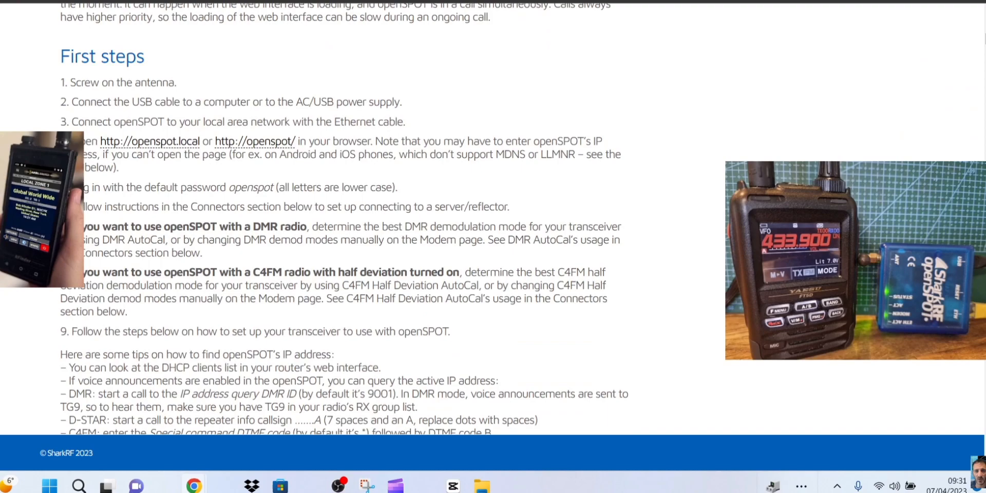
scroll(347, 270, "down", 4)
scroll(347, 270, "down", 4)
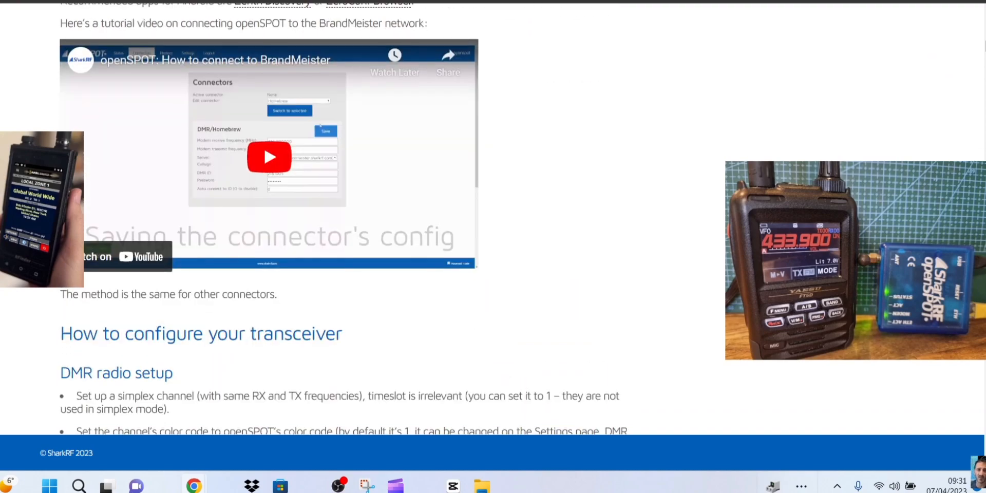
scroll(346, 269, "down", 2)
scroll(347, 270, "down", 5)
scroll(347, 270, "up", 6)
scroll(347, 270, "up", 6)
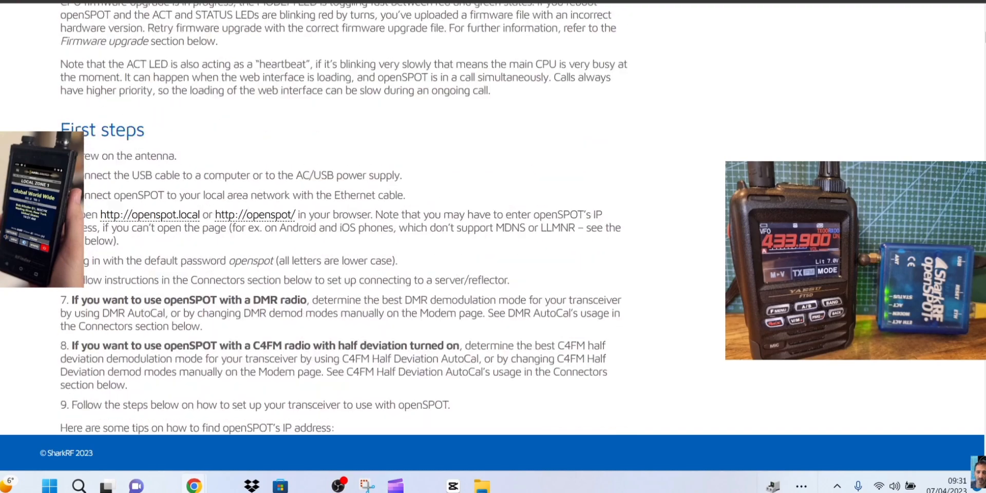
scroll(347, 270, "up", 6)
scroll(347, 270, "up", 5)
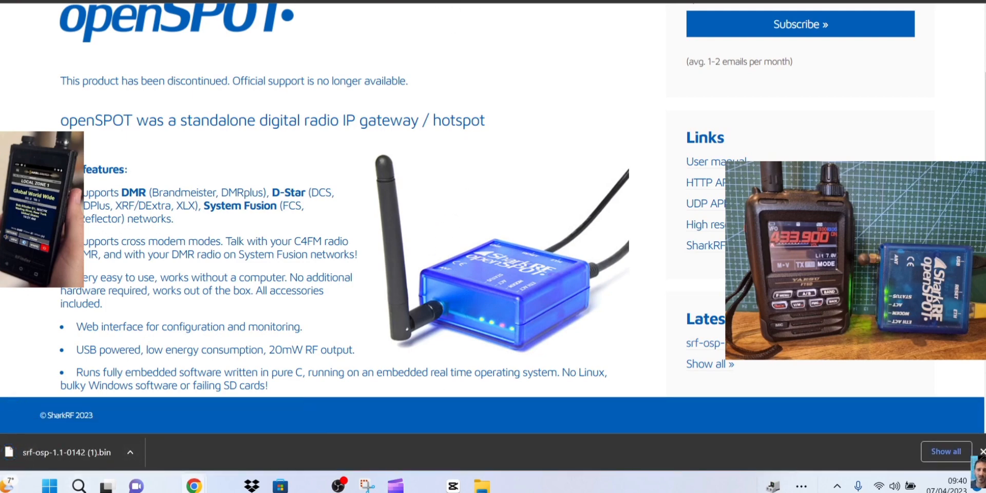
- Switch back to the openSPOT web interface tab after the firmware download
key("ctrl+Tab")
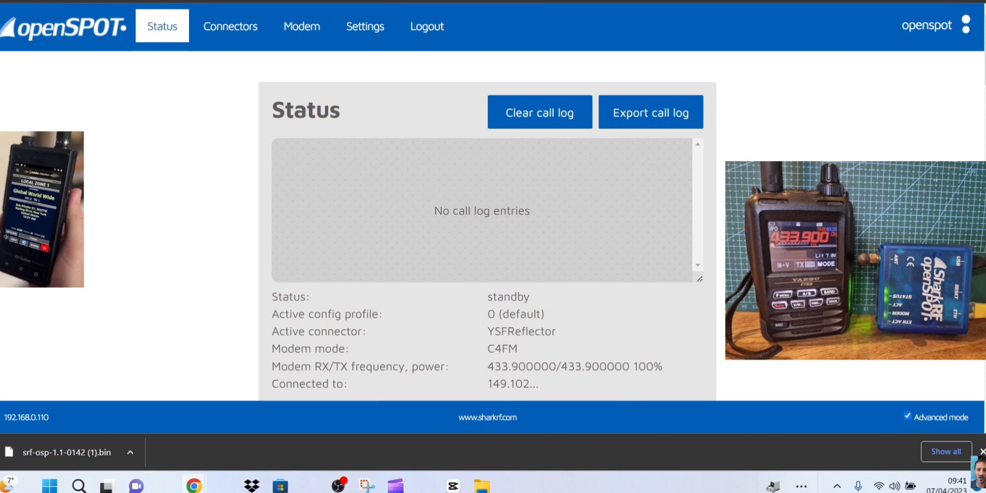
- Show the Settings page with the Reboot / Reboot to bootloader buttons in view
left_click(365, 26)
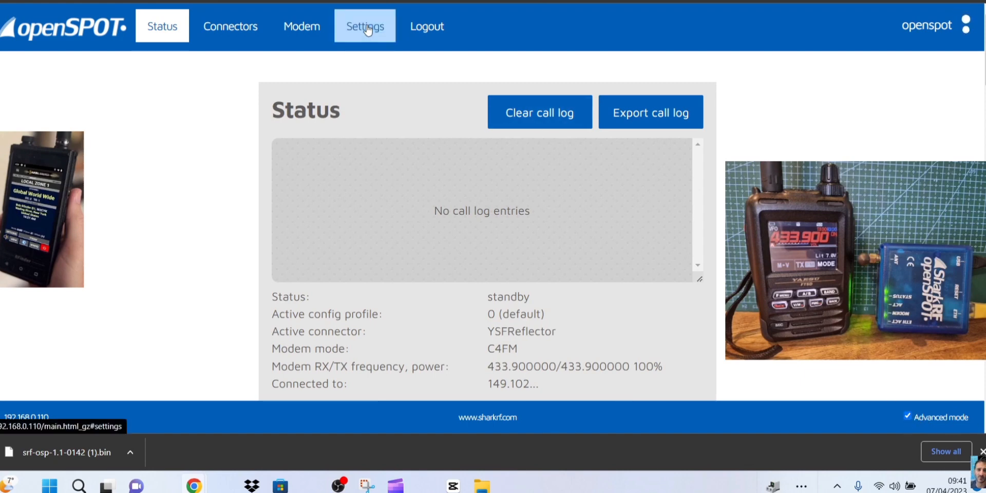
scroll(550, 213, "down", 5)
scroll(549, 231, "down", 5)
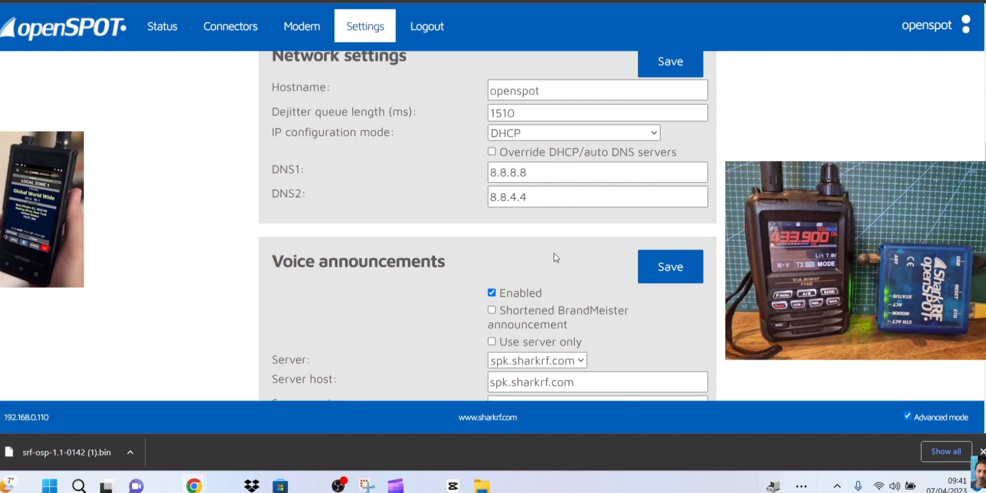
scroll(550, 262, "down", 5)
scroll(550, 263, "down", 5)
scroll(550, 263, "down", 5)
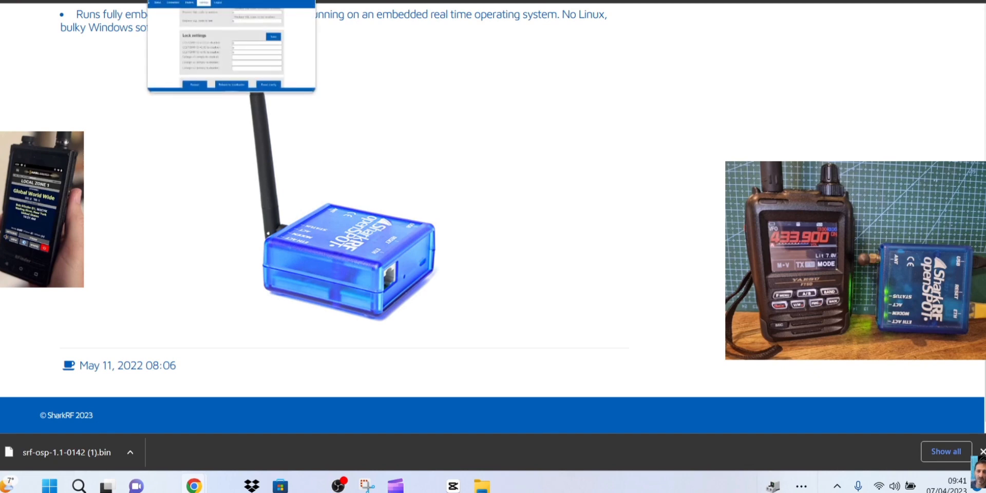
left_click(232, 1)
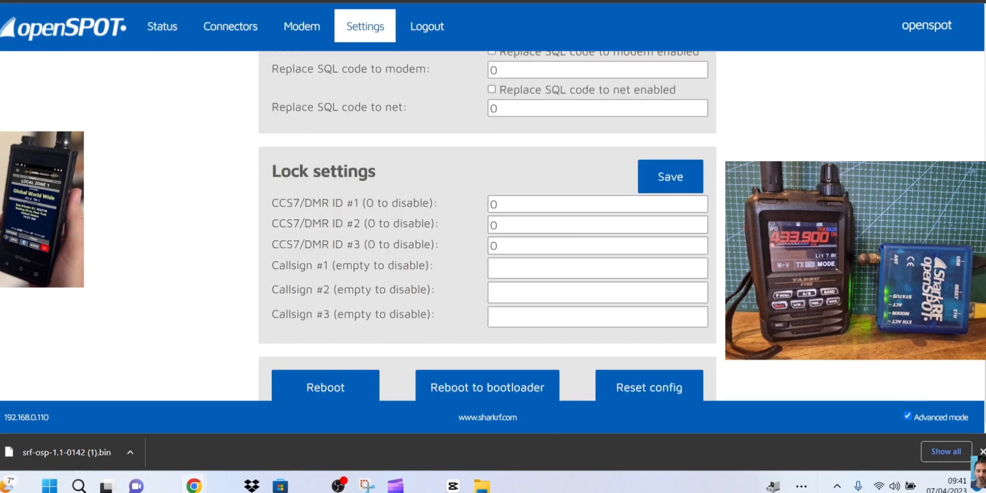
scroll(487, 231, "down", 10)
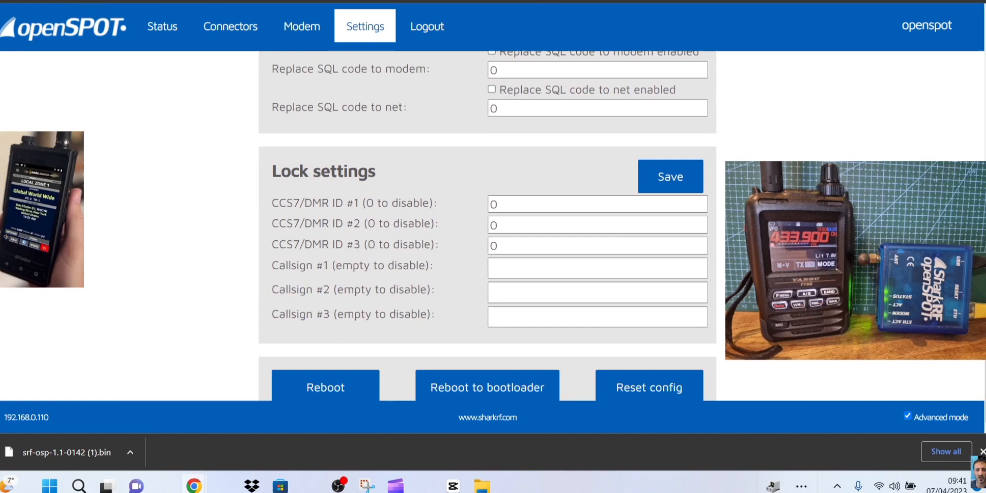
scroll(408, 72, "up", 10)
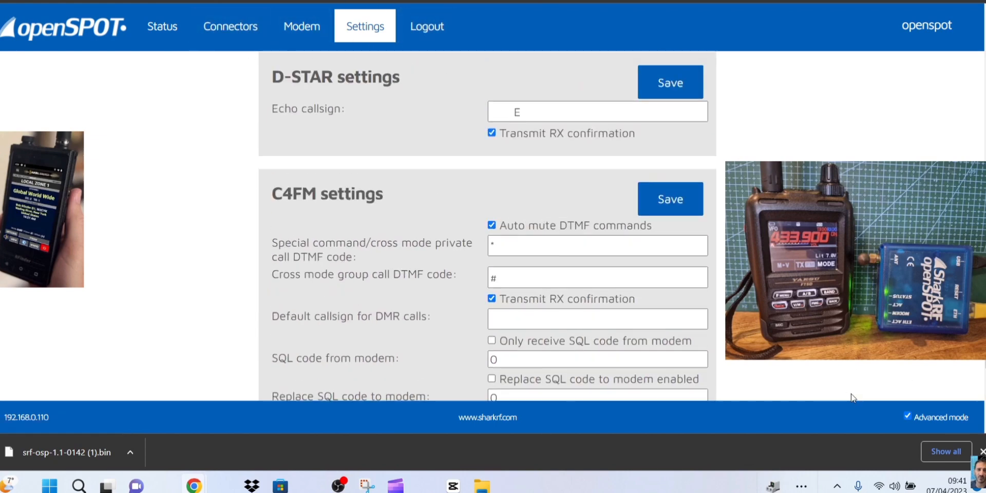
scroll(670, 276, "down", 10)
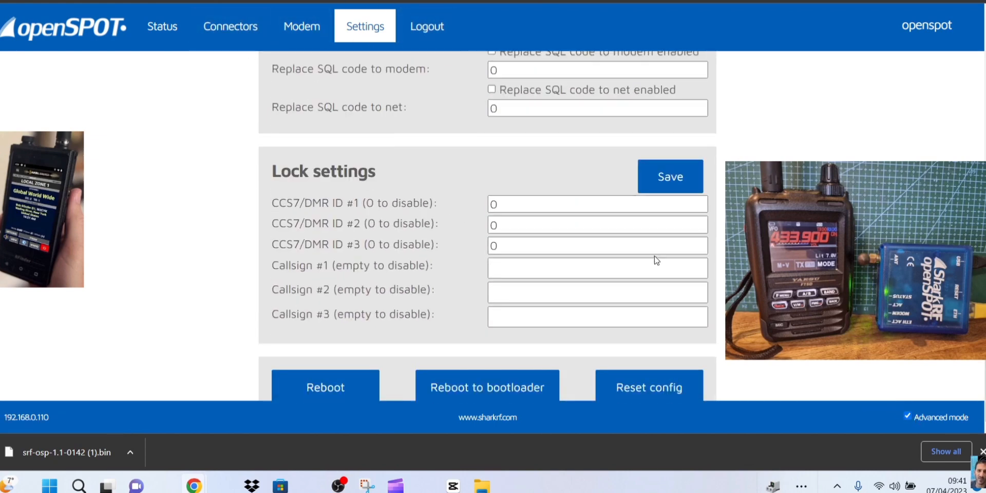
- Reboot the hotspot into bootloader mode and dismiss the success notice
left_click(485, 388)
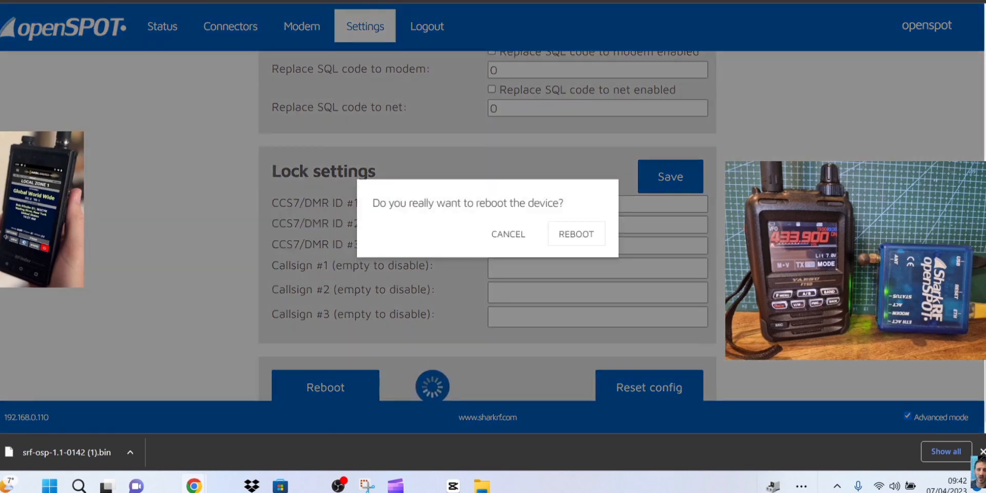
left_click(576, 233)
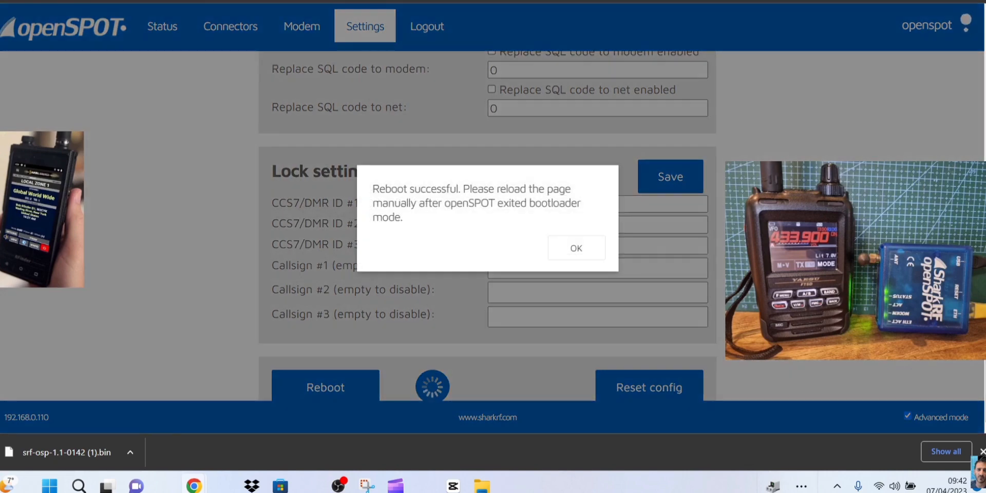
left_click(579, 248)
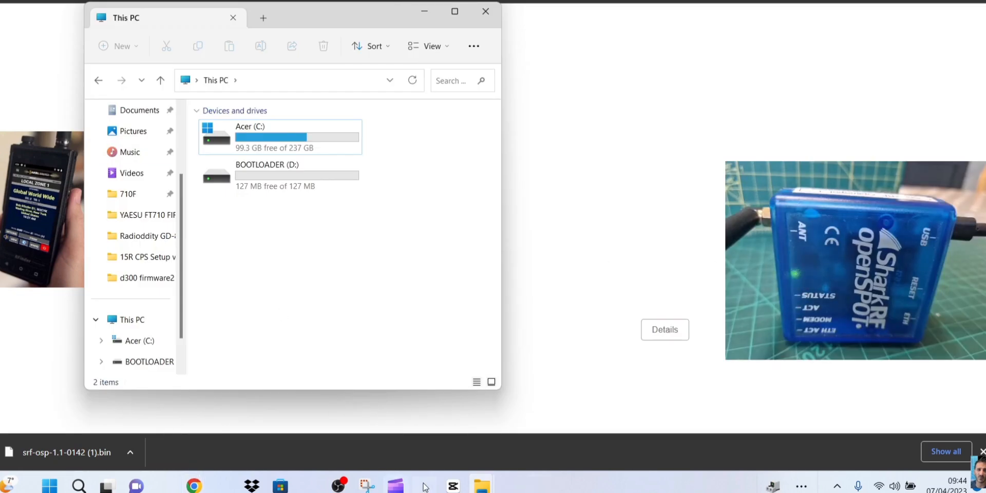
mouse_move(482, 485)
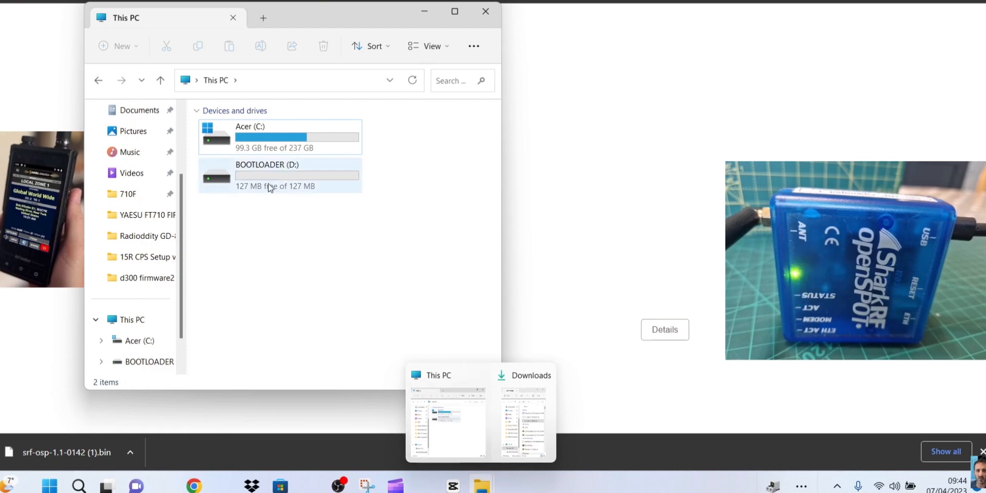
- Show srf-osp-1.1-0142 (1).bin in Downloads beside the This PC window listing BOOTLOADER
left_click(134, 455)
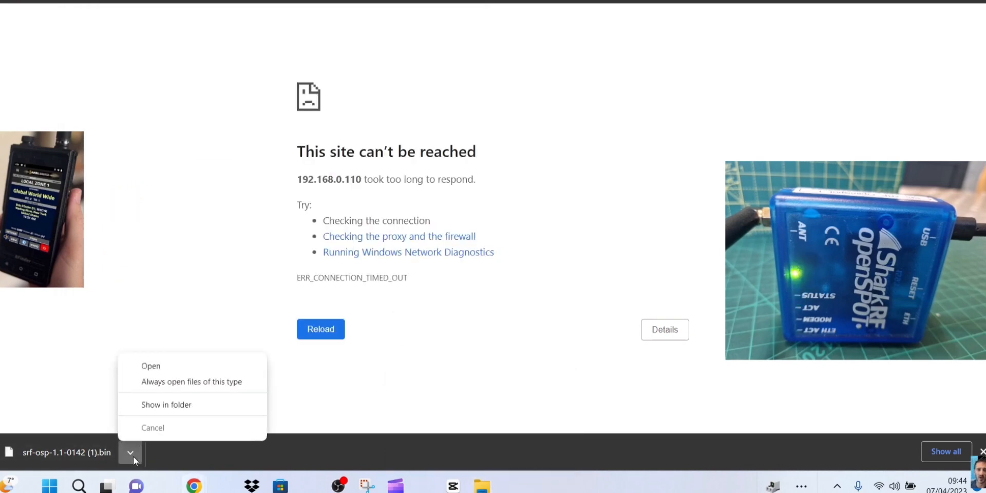
left_click(162, 419)
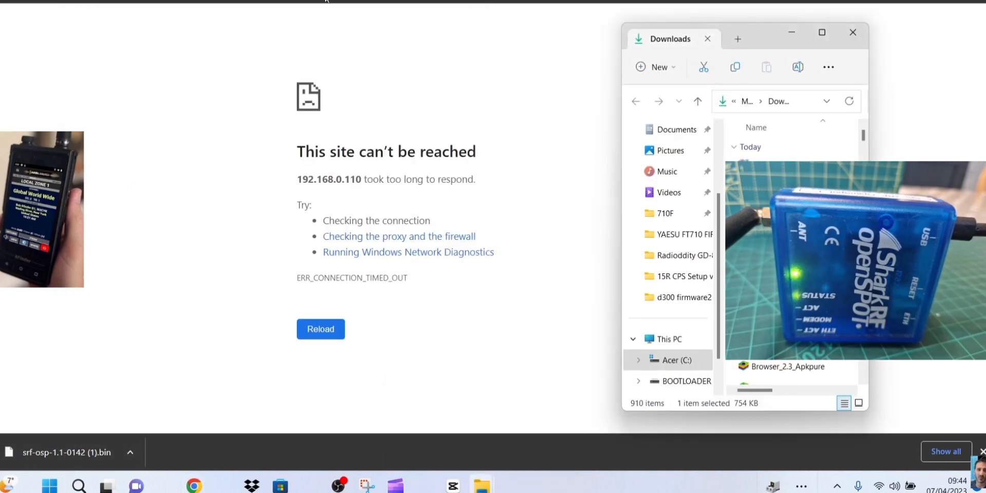
mouse_move(481, 486)
left_click(423, 409)
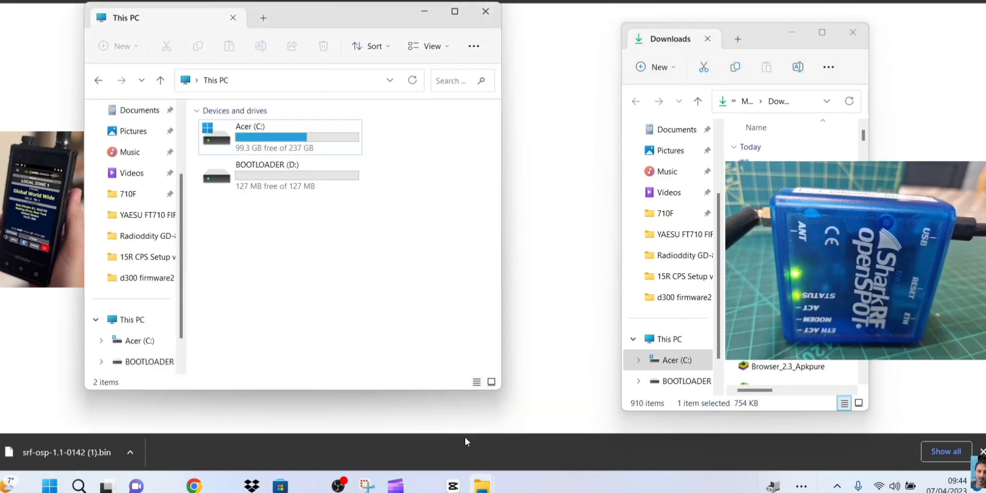
left_click_drag(765, 39, 703, 4)
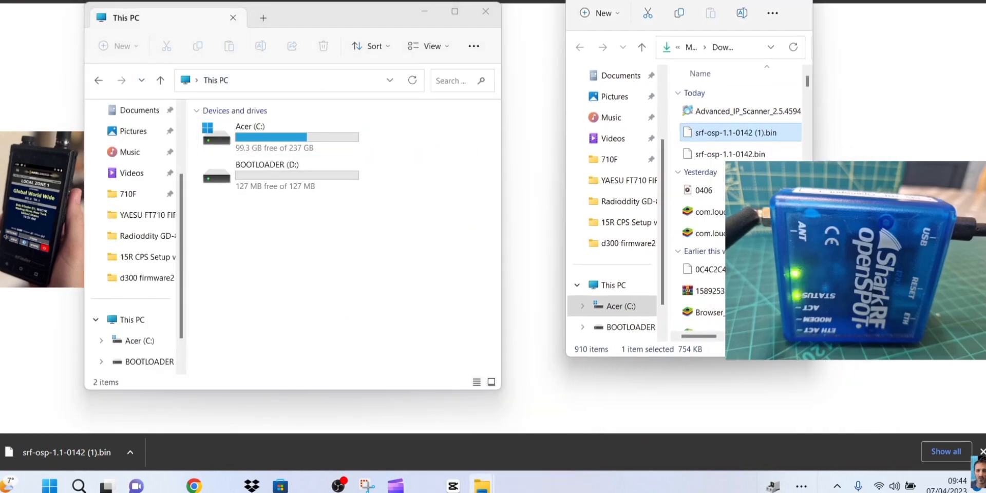